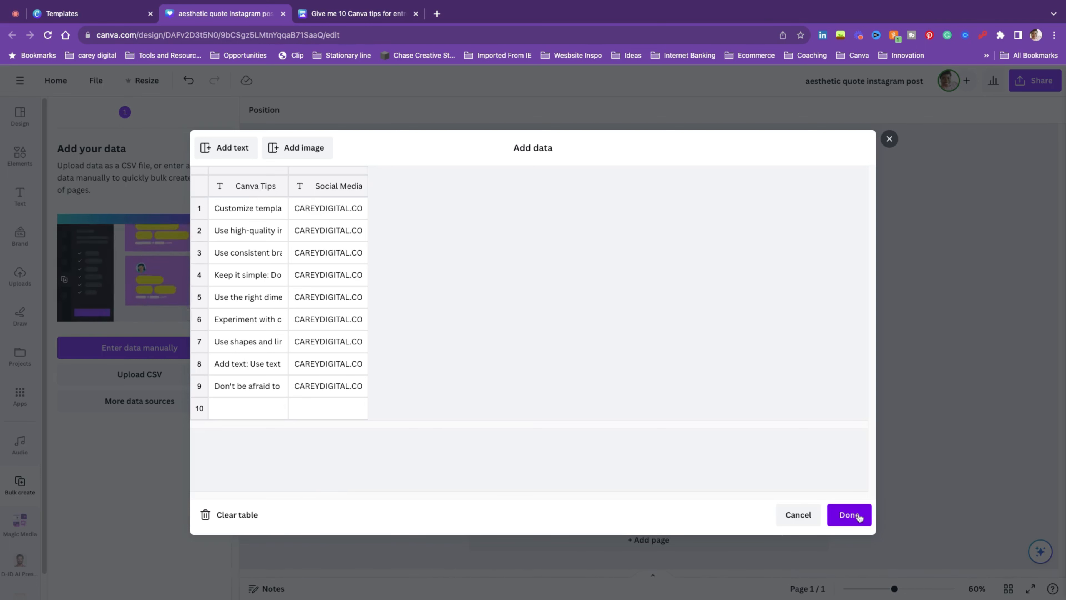
Save the entered data table and connect the main quote text to the Canva Tips data field
left_click(849, 514)
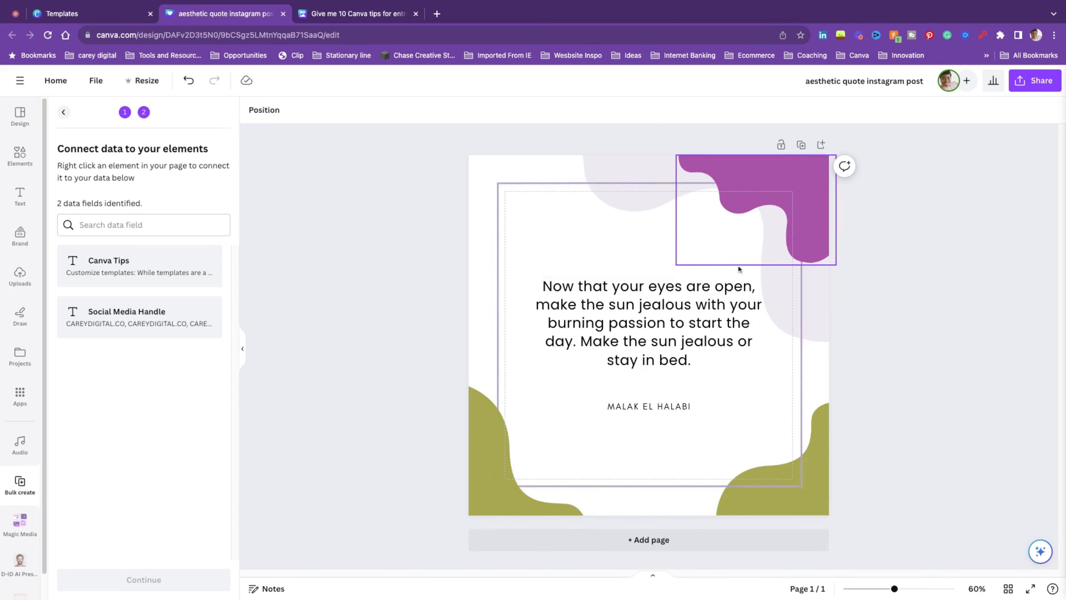
left_click(705, 348)
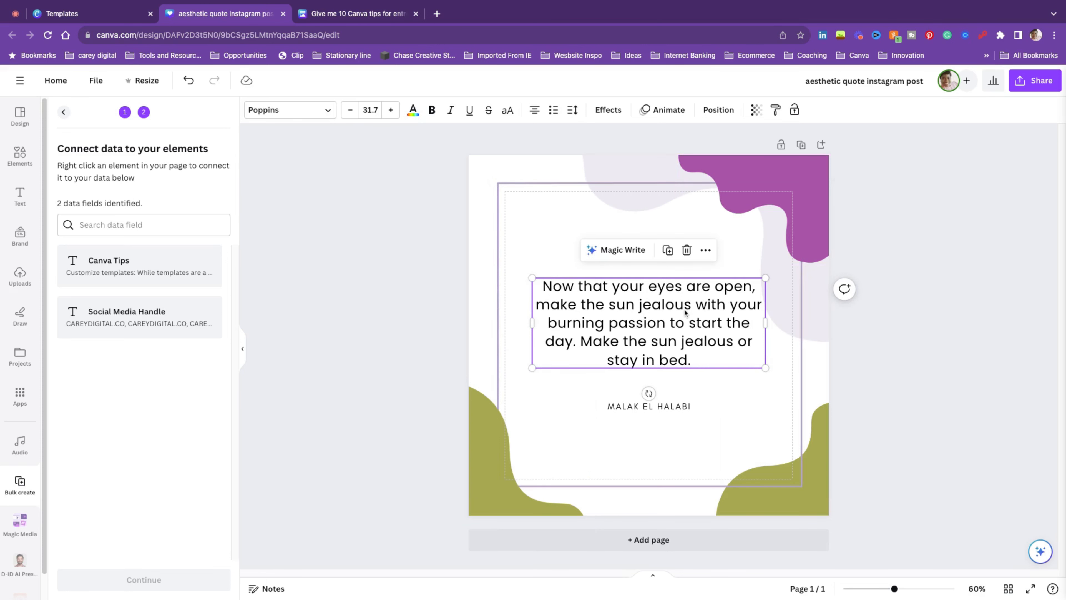
left_click(705, 250)
left_click(756, 335)
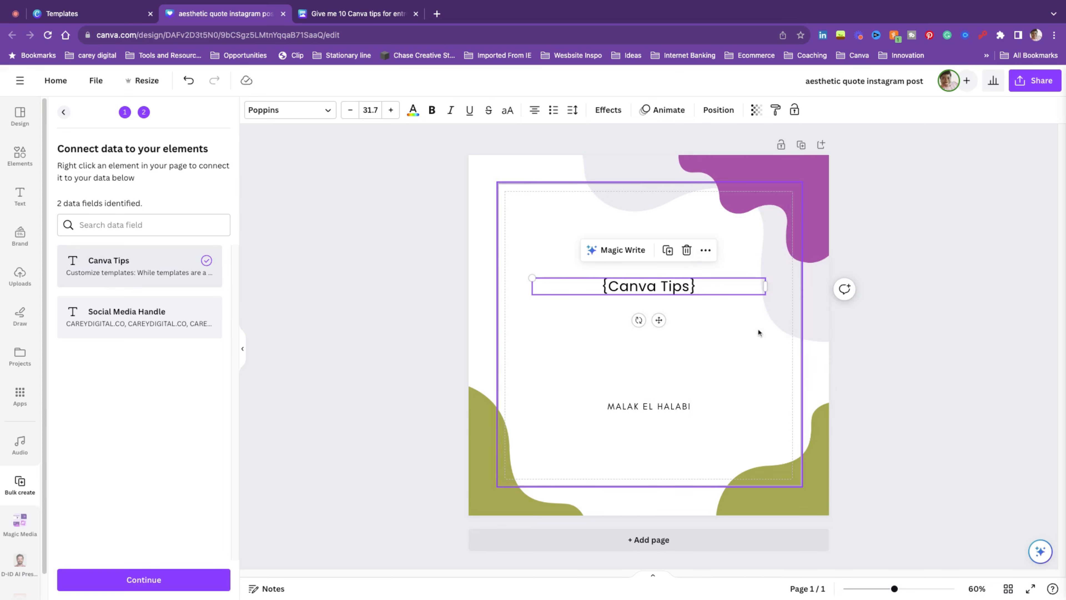
Connect the quote's author line to the Social Media Handle data field and proceed to applying the data
left_click(621, 407)
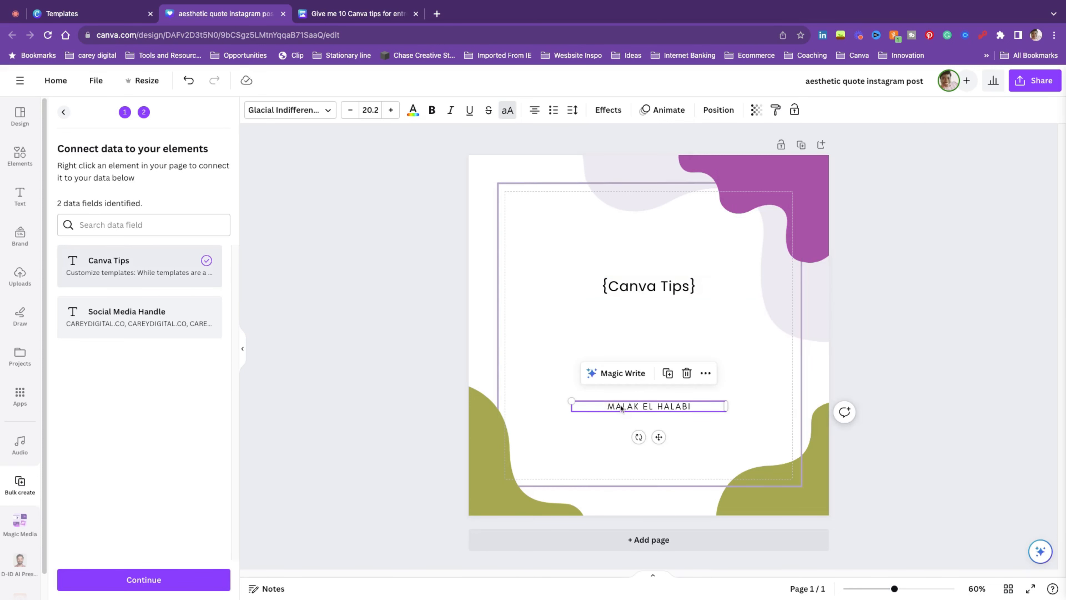
left_click(705, 373)
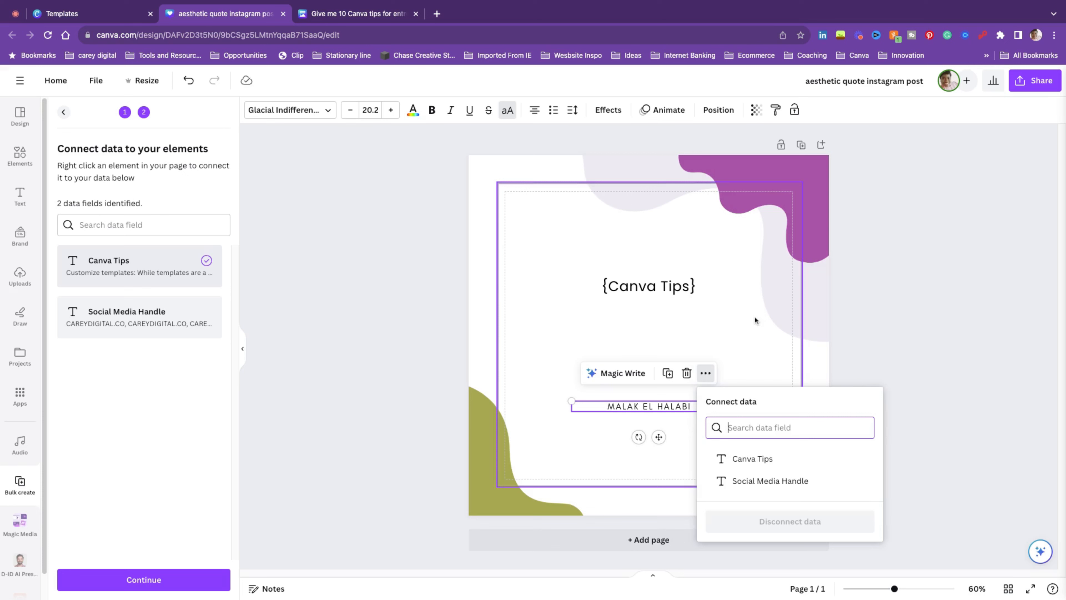
left_click(763, 482)
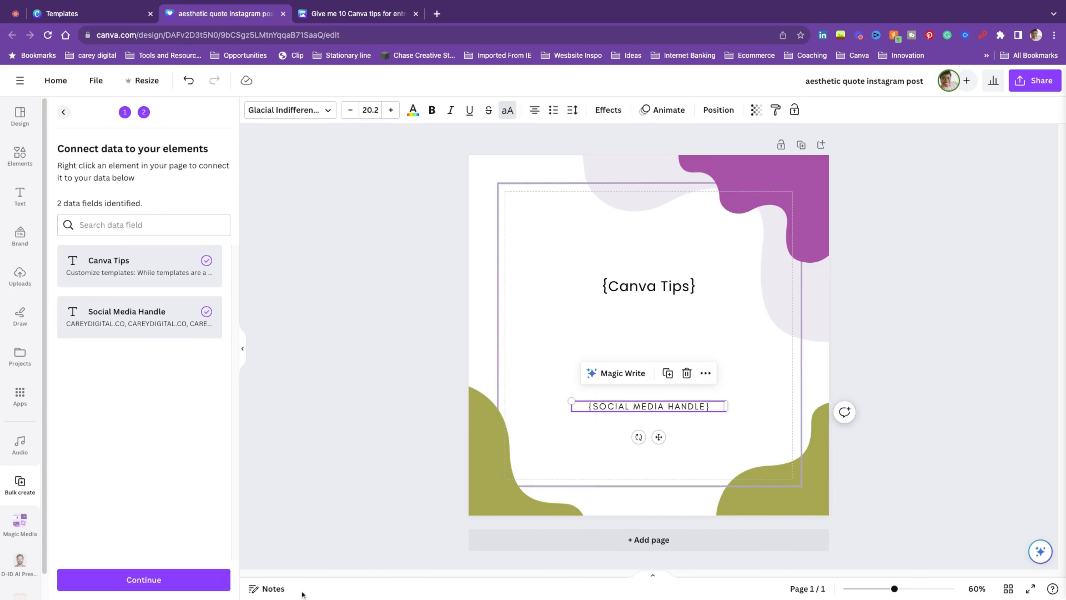
left_click(176, 578)
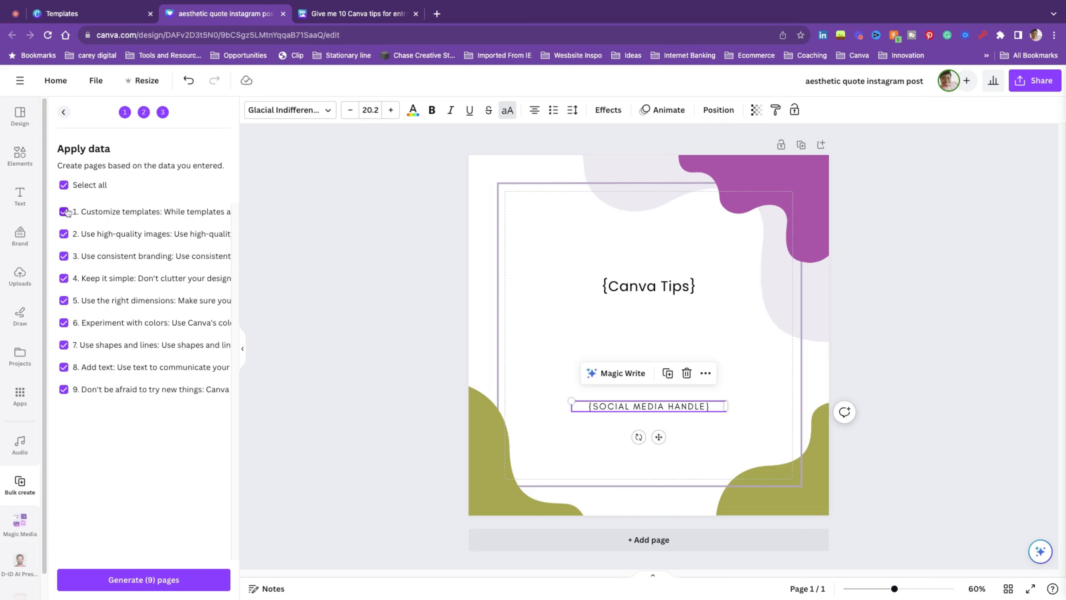
left_click(63, 278)
left_click(64, 256)
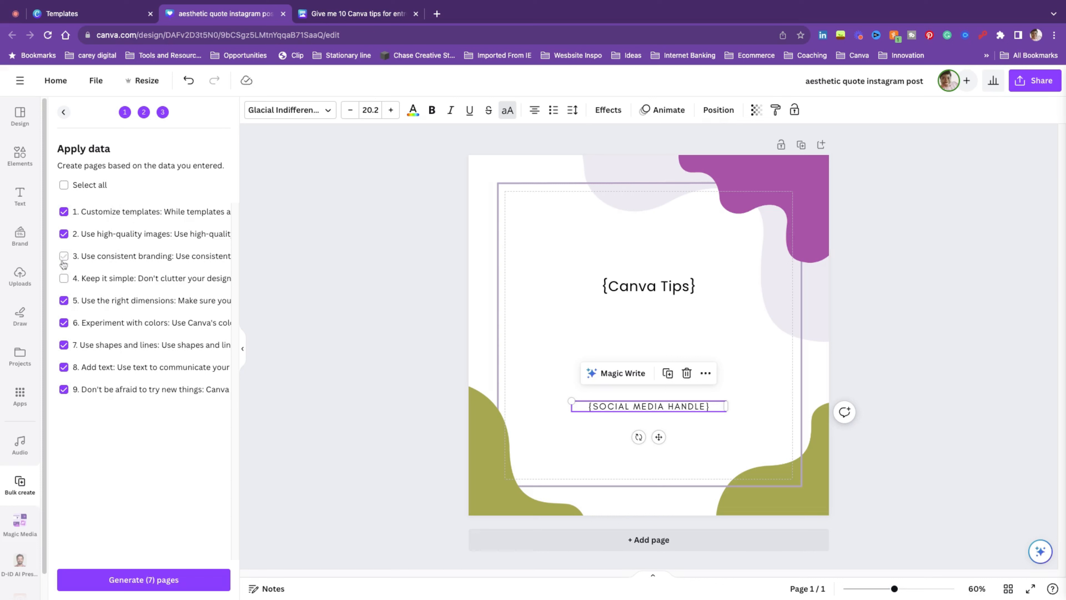
left_click(63, 188)
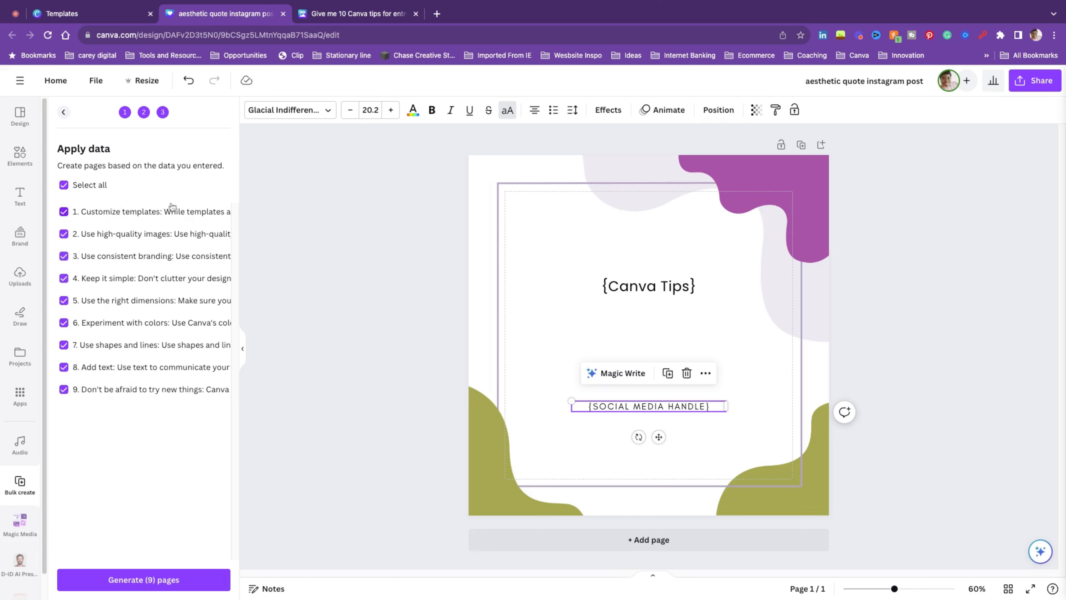
Exclude row 5, "Use the right dimensions", and generate pages from all the other data rows
left_click(64, 301)
left_click(150, 580)
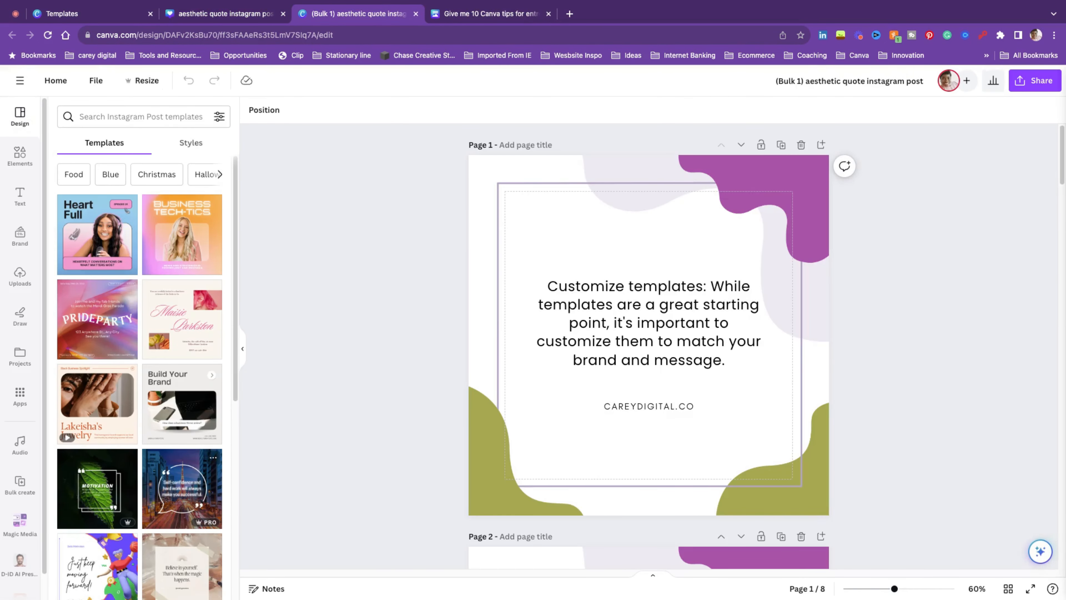
On page 8, move the social media handle down clear of the tip text, and collapse the templates panel
scroll(714, 345, "down", 10)
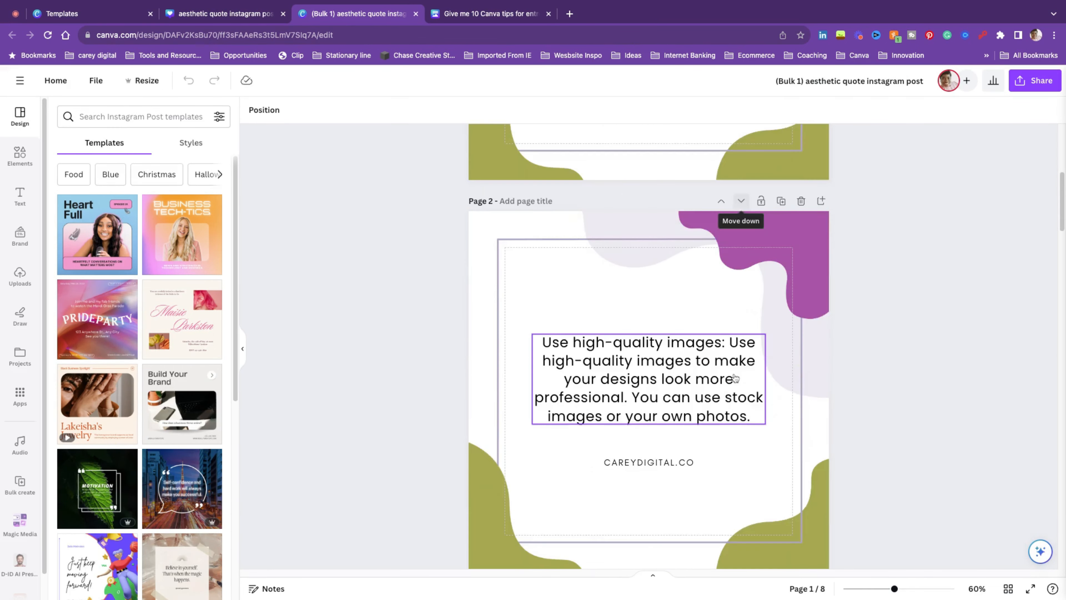
scroll(734, 377, "down", 15)
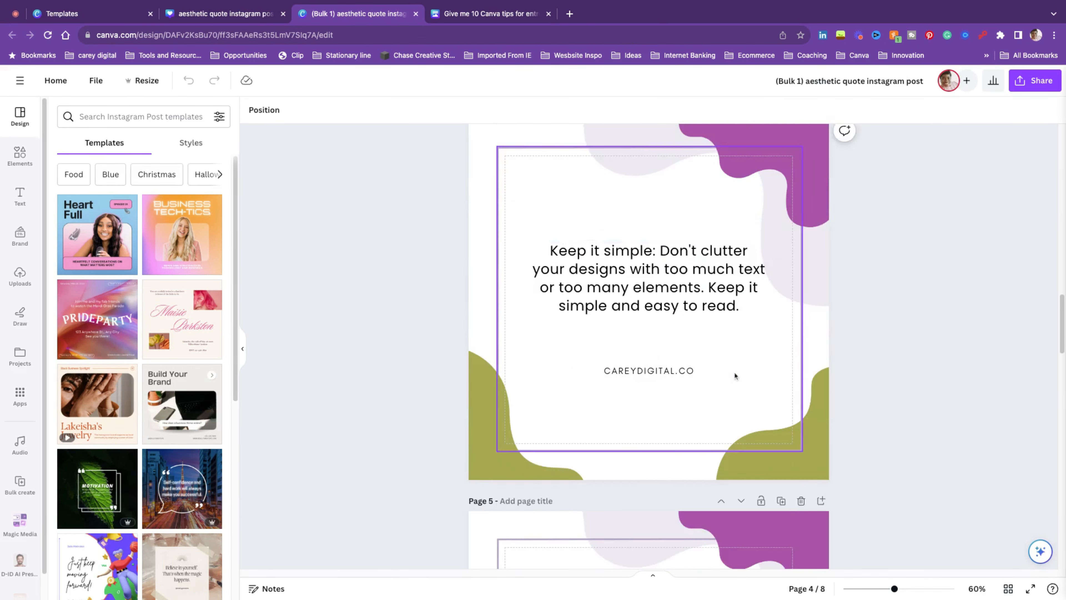
scroll(734, 377, "down", 15)
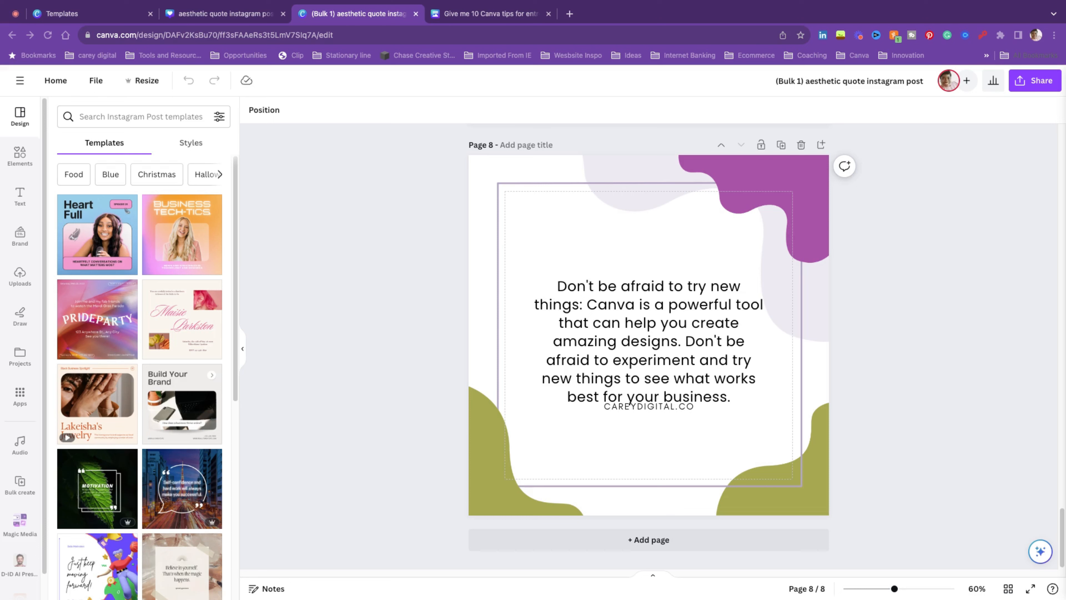
left_click(630, 409)
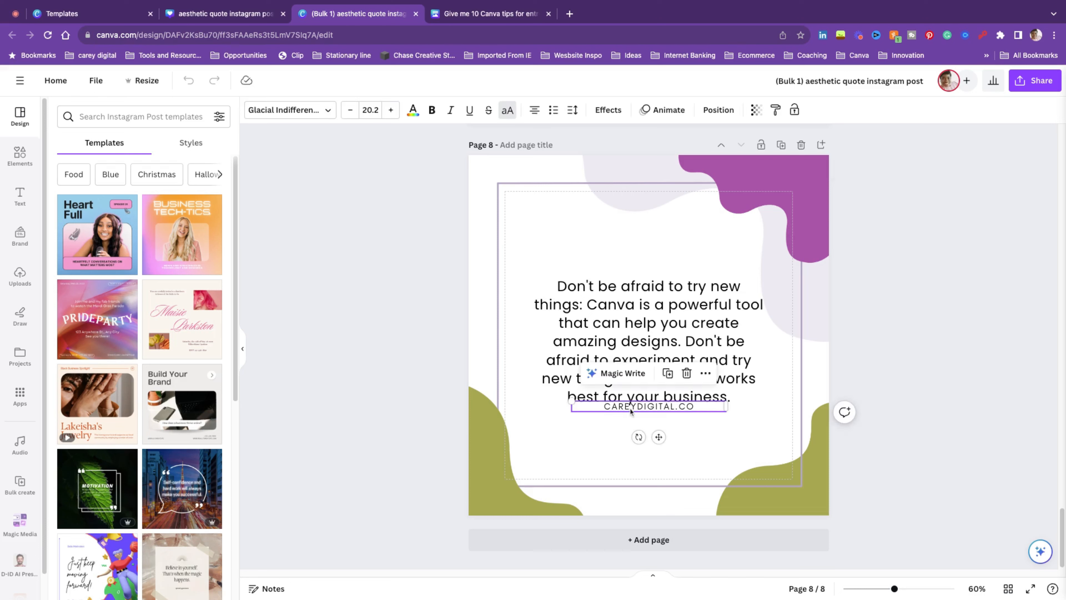
left_click(693, 419)
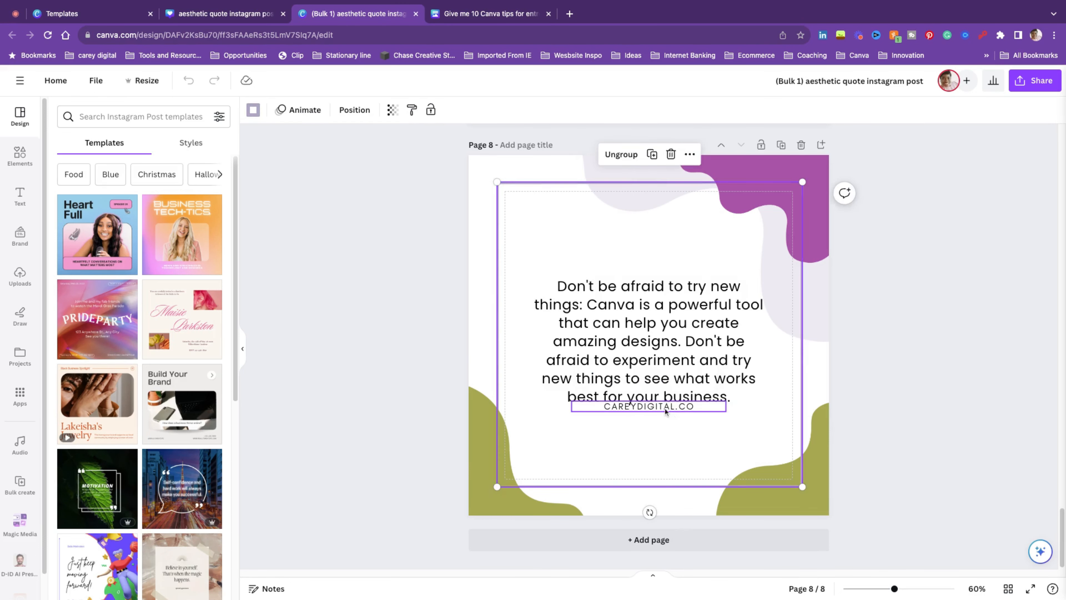
left_click_drag(664, 408, 665, 430)
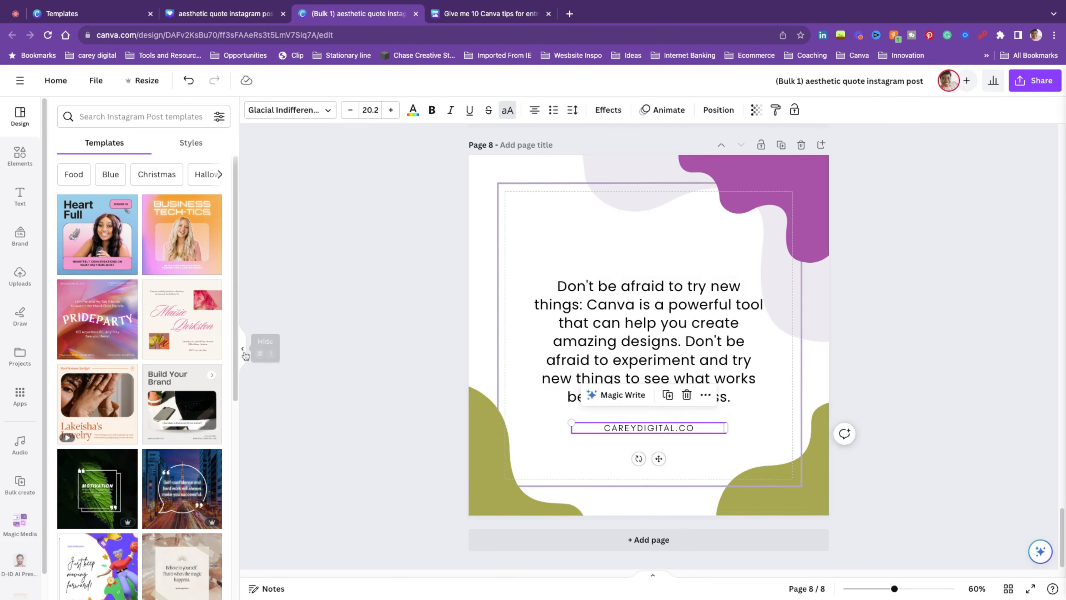
left_click(243, 349)
Create a resized copy of the bulk design in the Instagram Story format, 1080 × 1920 px
scroll(431, 269, "up", 15)
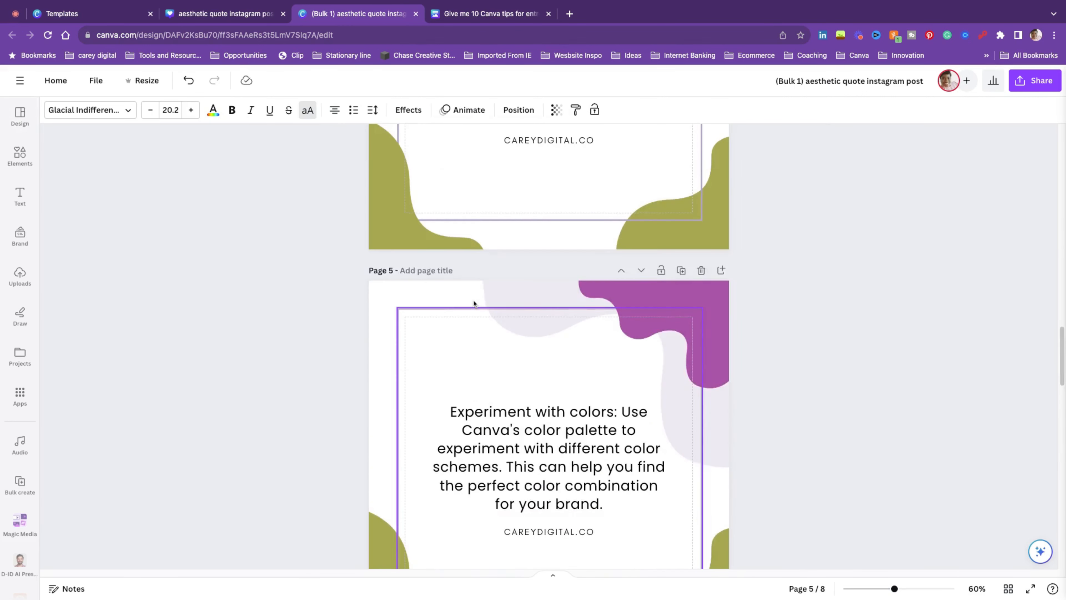
scroll(466, 299, "up", 18)
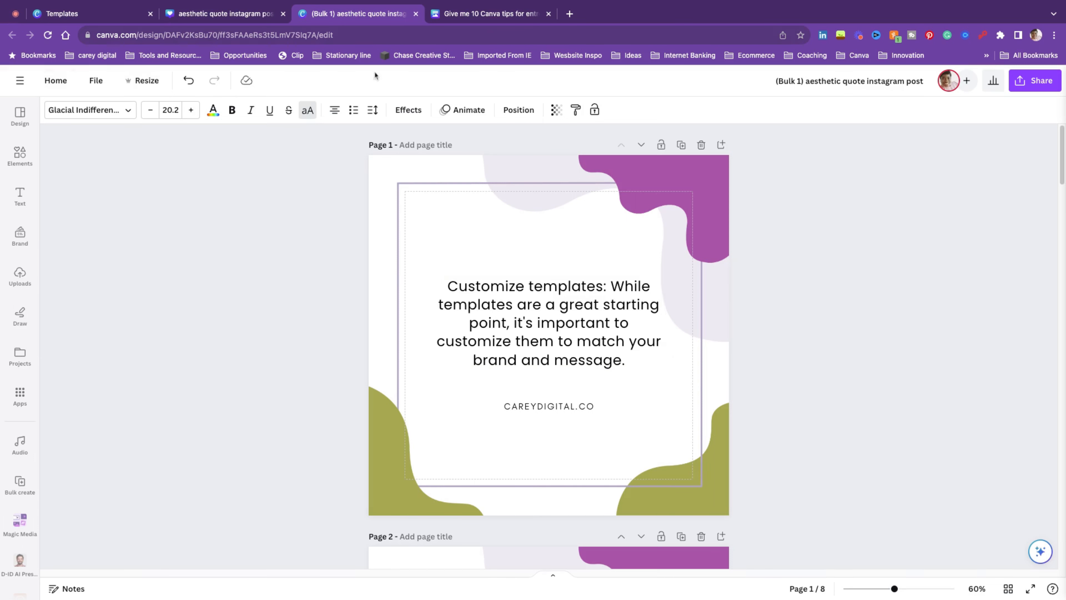
left_click(143, 81)
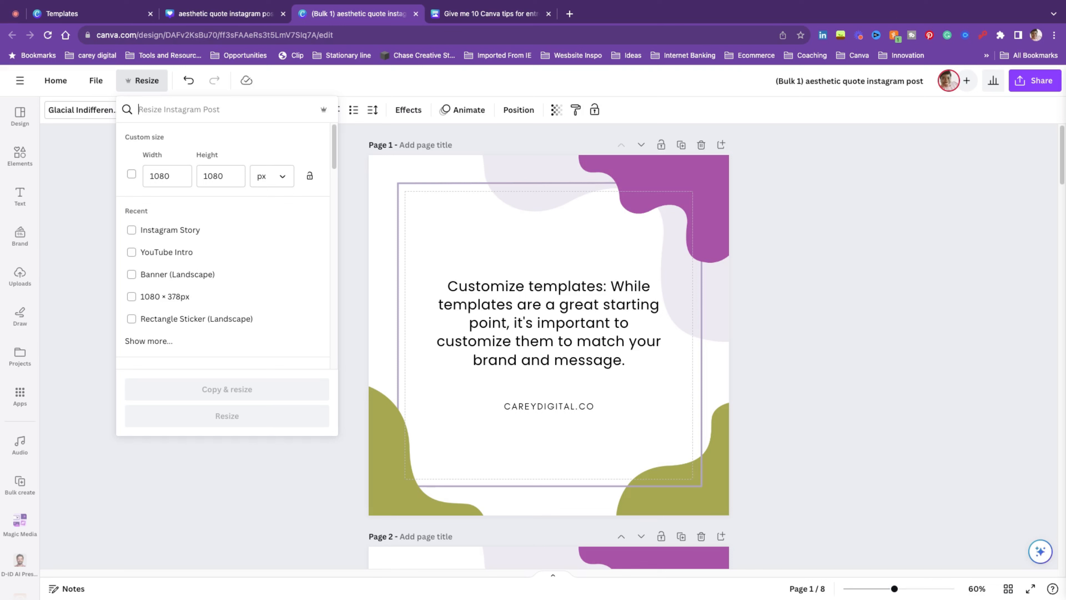
scroll(185, 223, "down", 2)
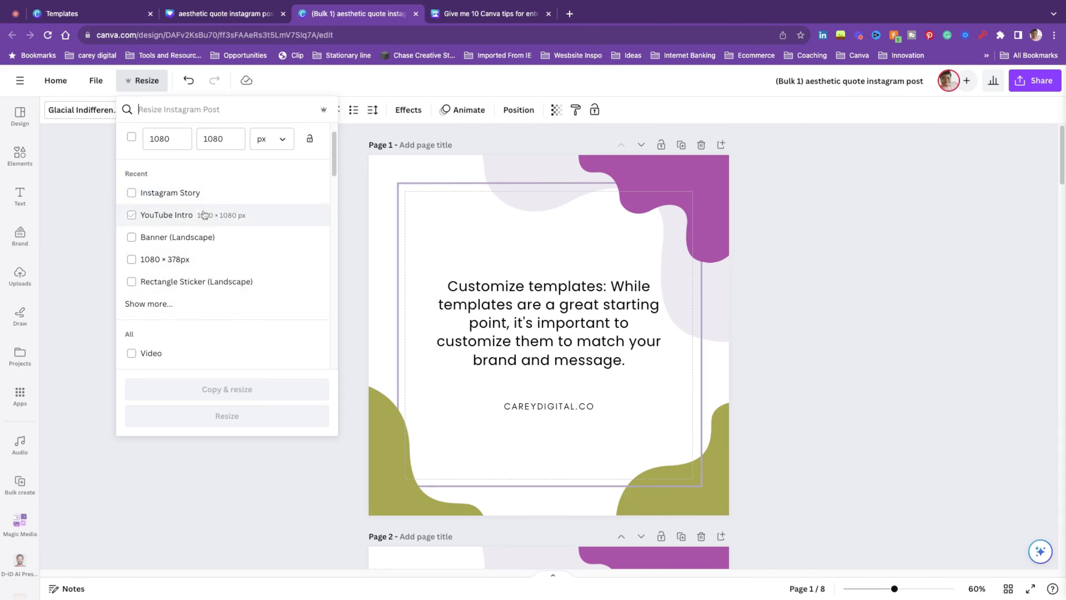
scroll(206, 257, "down", 4)
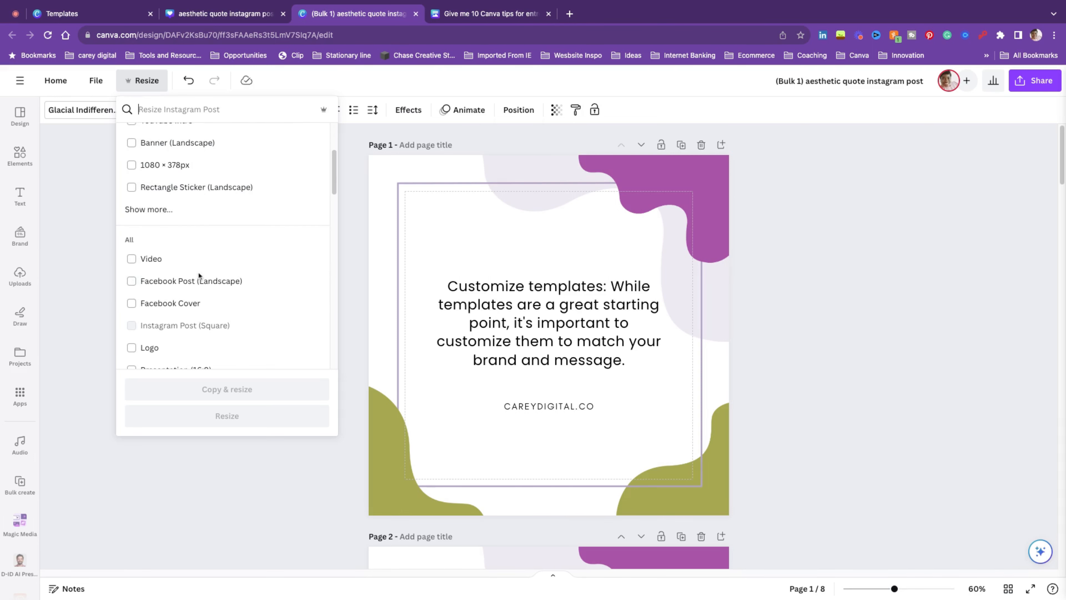
scroll(230, 168, "up", 5)
scroll(236, 214, "down", 10)
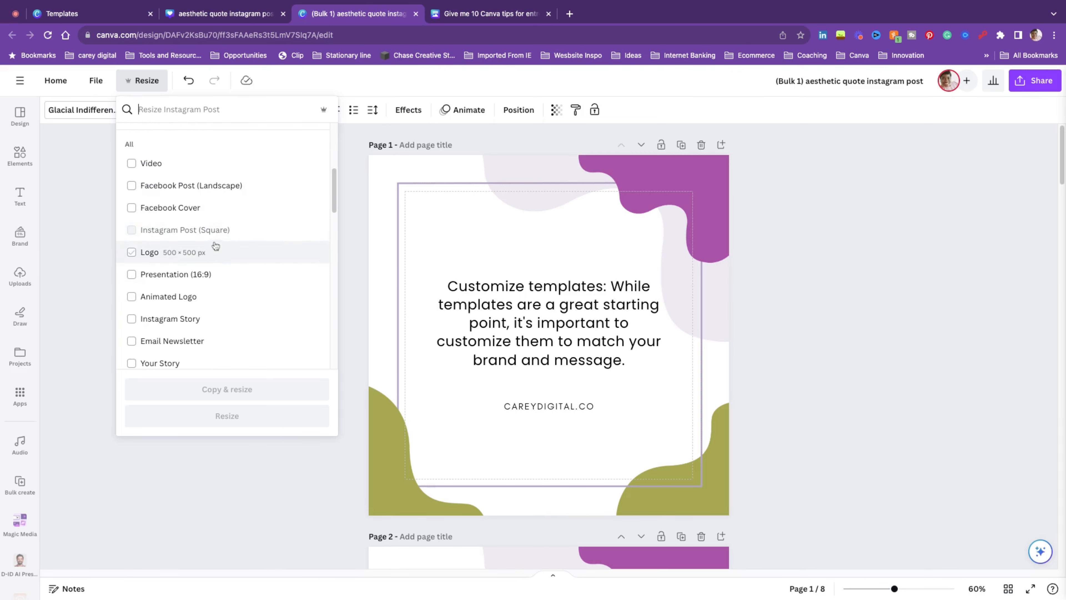
scroll(209, 202, "up", 10)
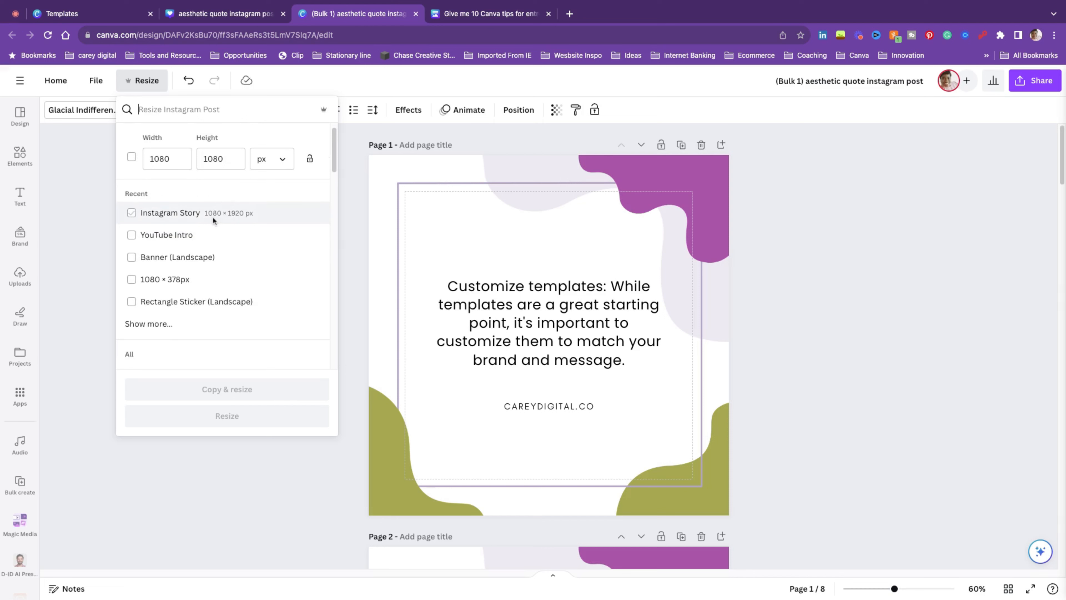
left_click(212, 219)
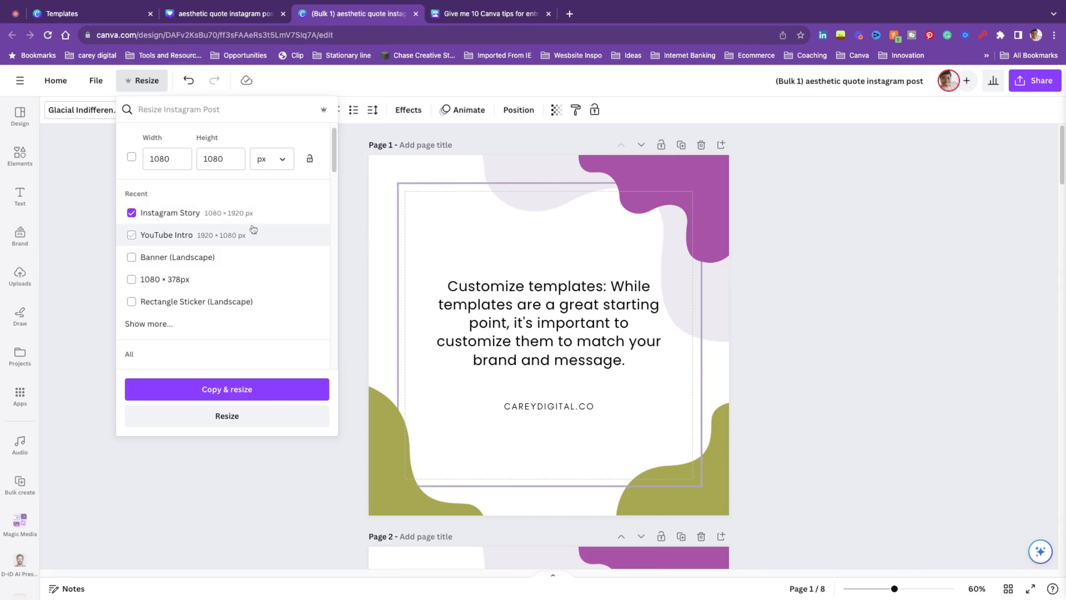
left_click(240, 398)
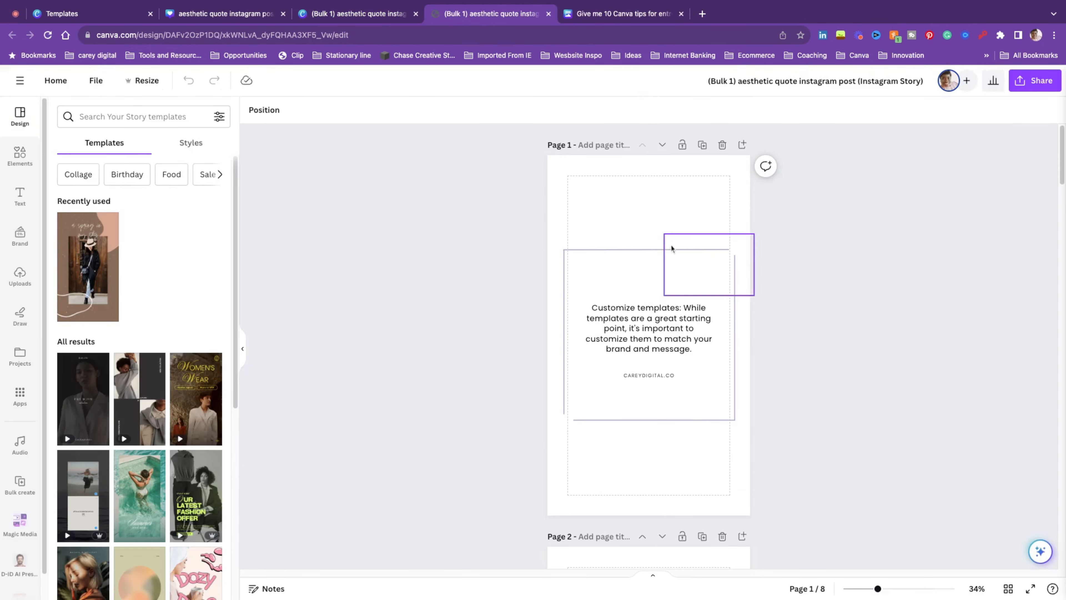
Collapse the templates panel and move the pale lilac and purple shapes together up to the top of page 1
left_click(242, 348)
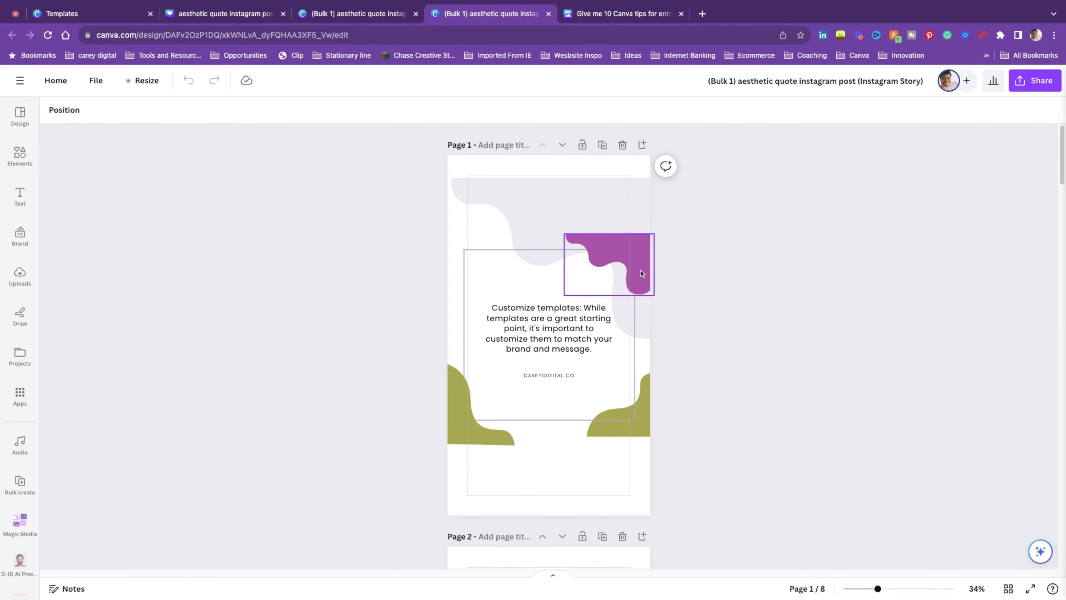
left_click(623, 196)
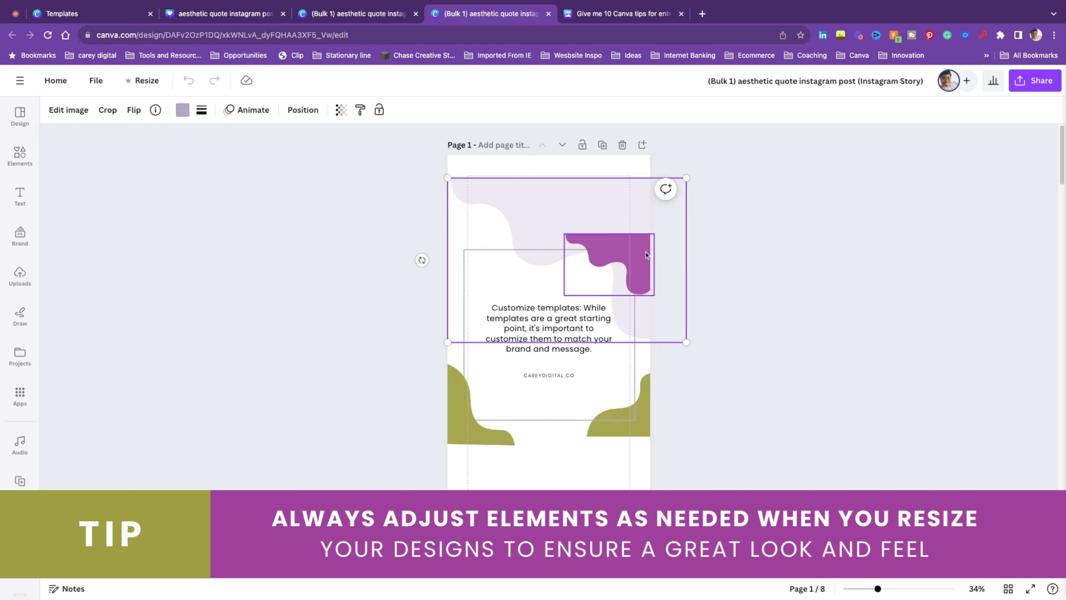
left_click(645, 252, "shift")
mouse_move(630, 256)
left_mouse_down()
mouse_move(629, 197)
mouse_move(612, 191)
mouse_move(627, 262)
left_mouse_up()
left_click(692, 288)
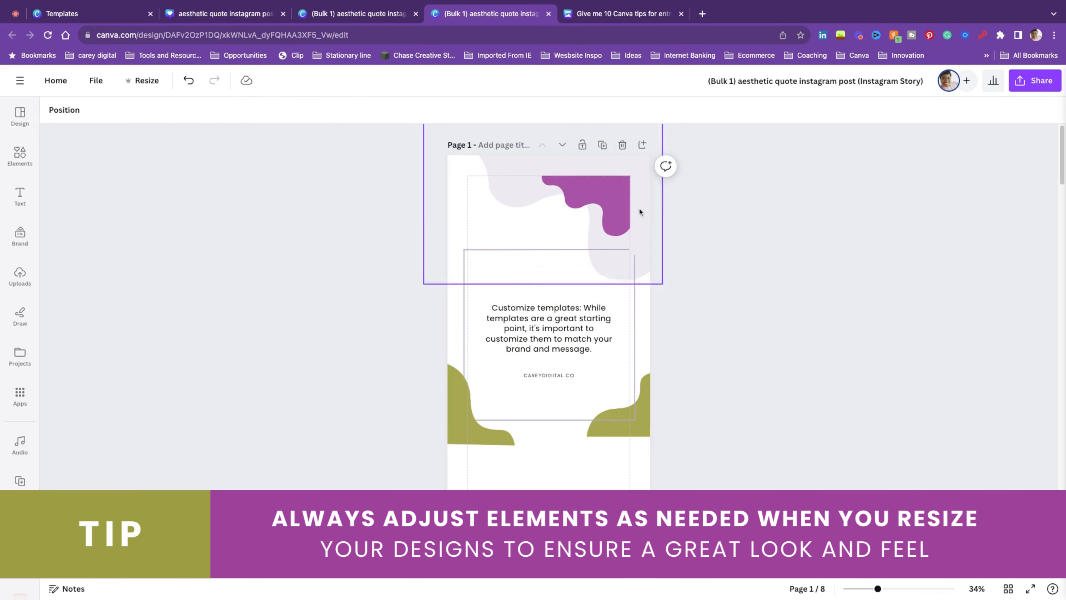
Enlarge the purple shape so it fills the upper-right corner of page 1
left_click(625, 210)
left_click_drag(630, 175, 667, 150)
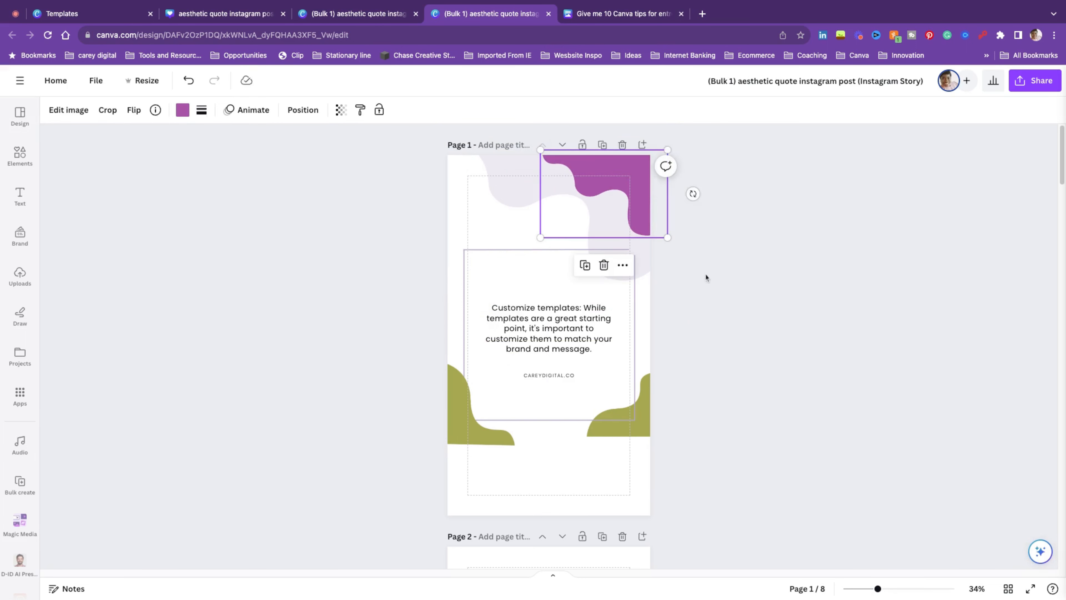
left_click(706, 277)
Increase the tip text's font size on page 1 to 36.7
left_click(523, 314)
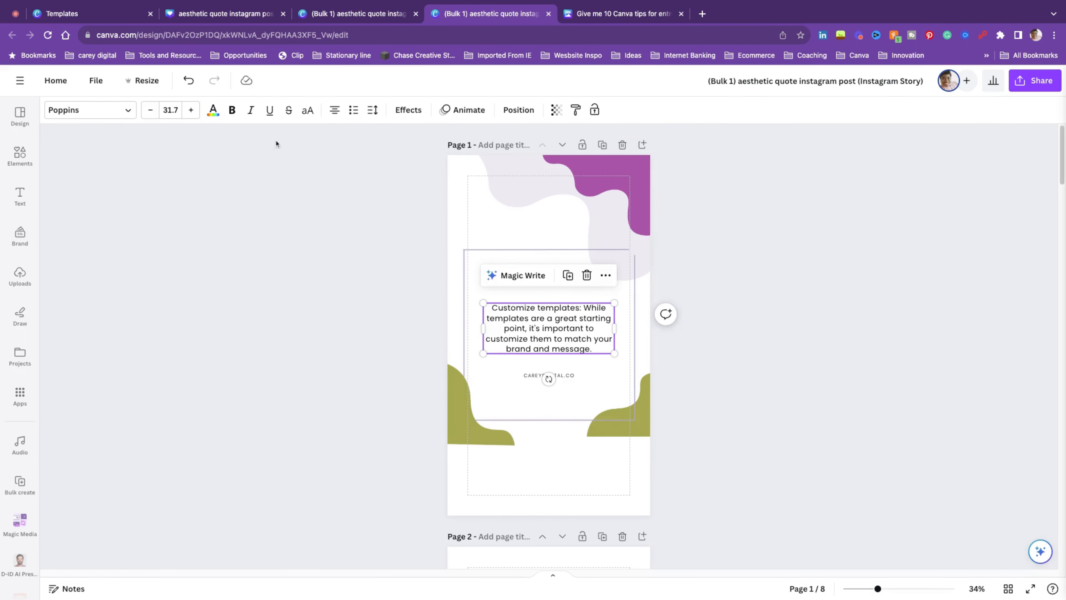
left_click(190, 110)
left_click(190, 109)
left_click(191, 110)
left_click(191, 110)
left_click(190, 110)
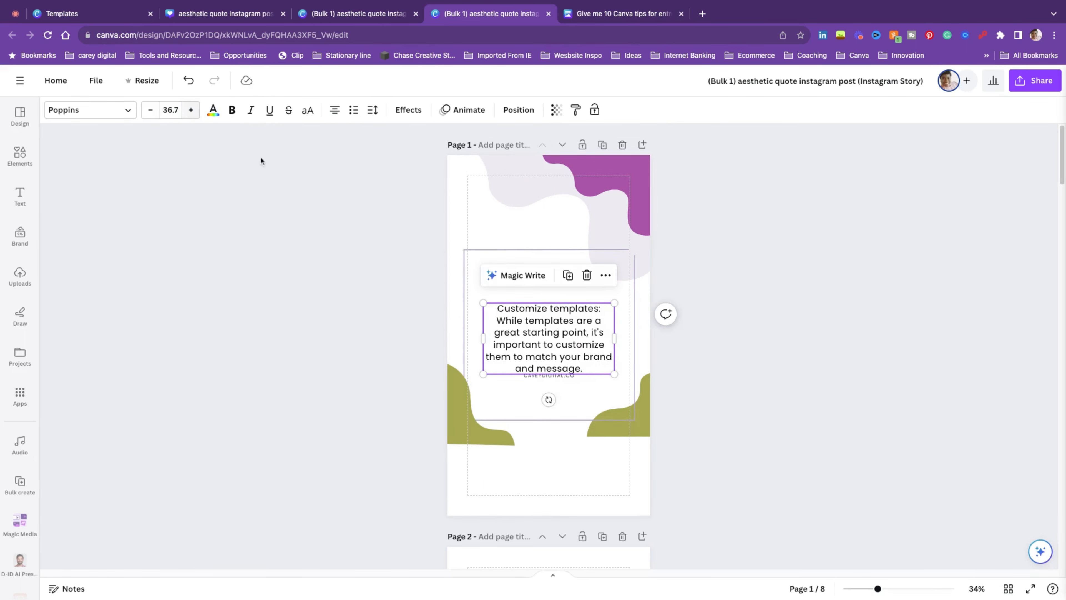
Shrink the square line frame to the width of the page margins and position it lower around the tip text
left_click(490, 249)
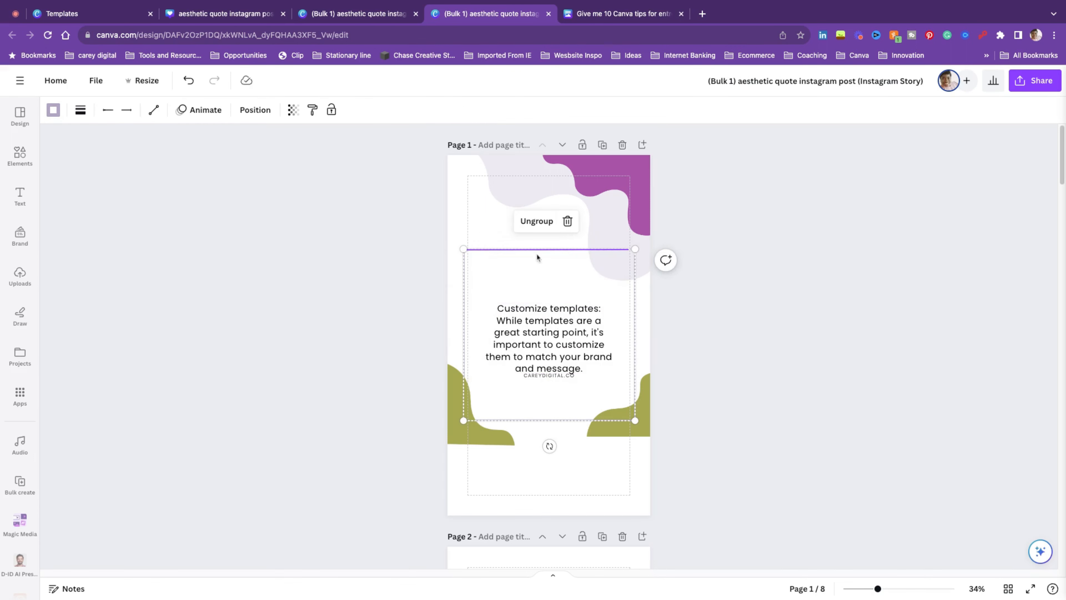
left_click_drag(537, 254, 541, 208)
left_click_drag(638, 374, 630, 365)
left_click_drag(584, 256, 584, 333)
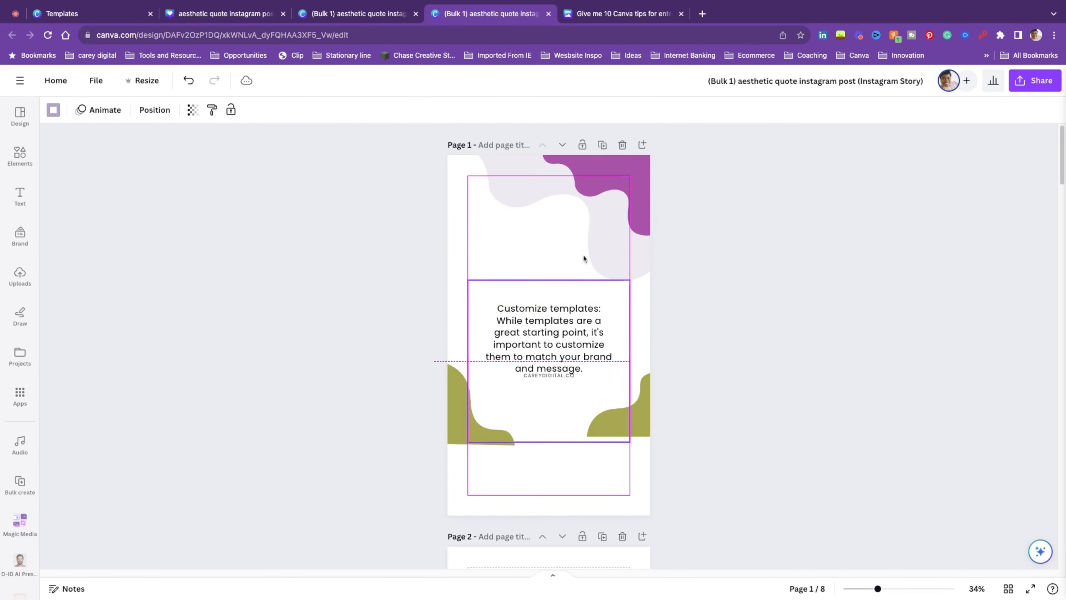
Move both green shapes into the bottom corners of page 1 and enlarge the right one
left_click_drag(474, 418, 474, 493)
left_click_drag(645, 424, 644, 503)
left_click_drag(650, 453, 694, 408)
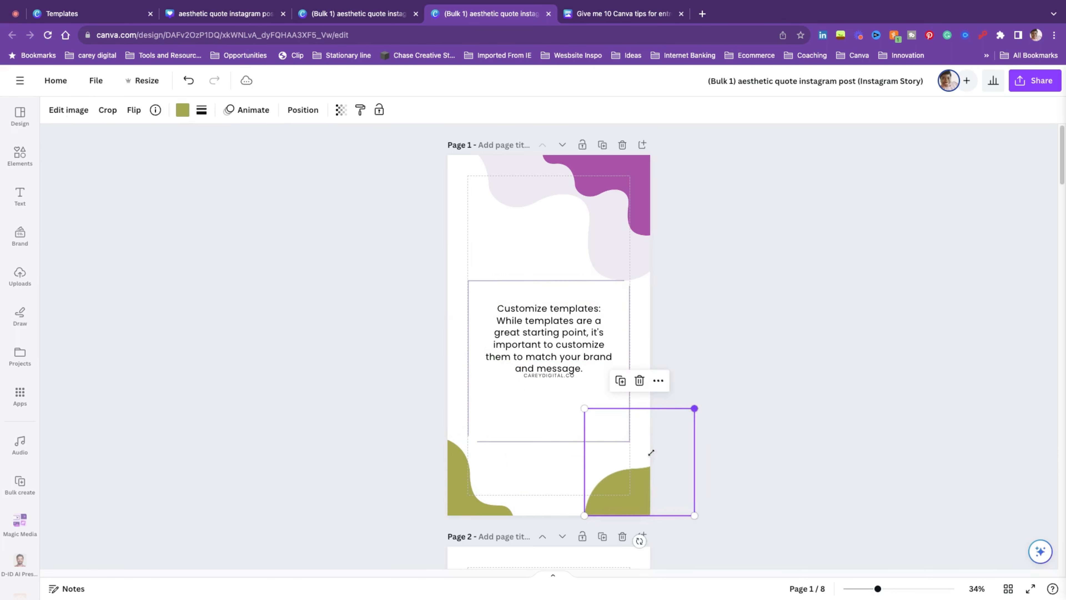
Move the social media handle lower in the frame, then slightly enlarge the tip text and reposition it above the handle
left_click_drag(550, 375, 550, 408)
left_click(578, 356)
left_click_drag(615, 374, 621, 378)
left_click_drag(582, 329, 579, 341)
left_click(704, 320)
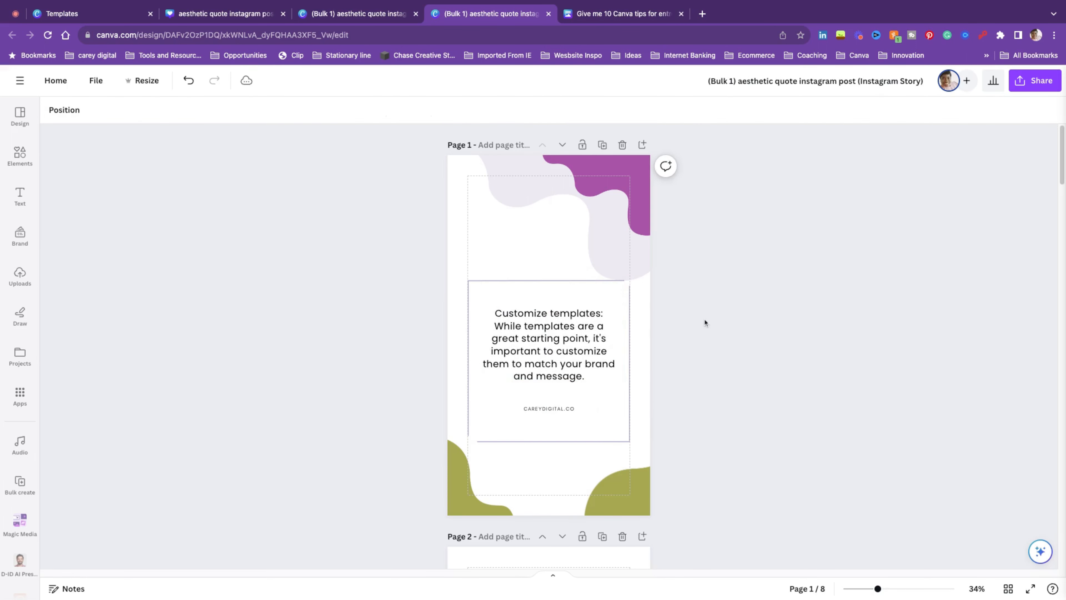
Delete the square line frame around the tip text on page 1
scroll(698, 320, "down", 2)
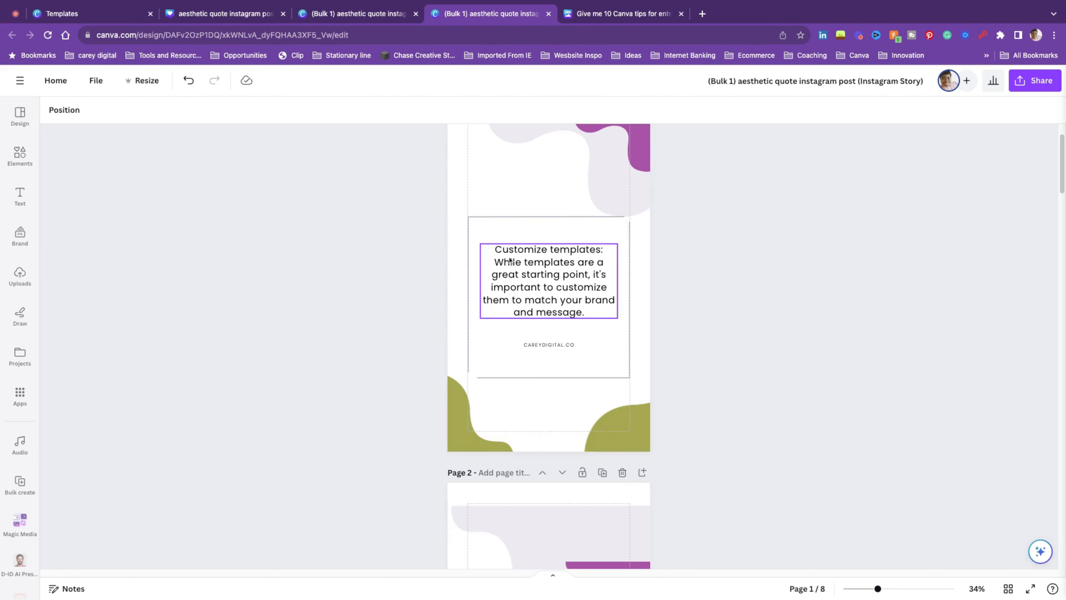
left_click(511, 223)
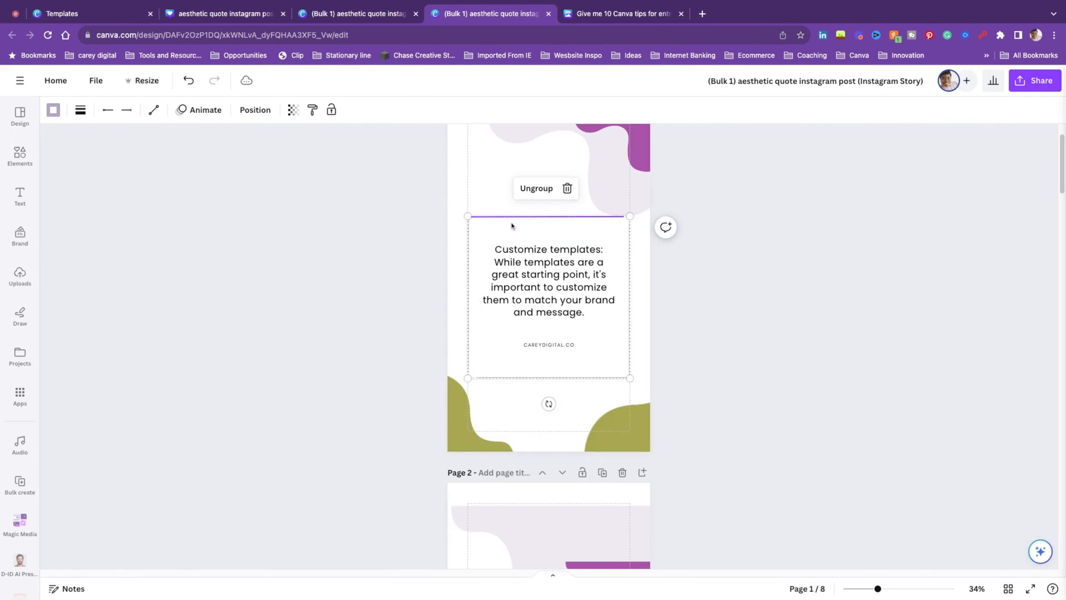
left_click(568, 183)
Enlarge page 1's tip text to font size 45.4 so its box spans the full width between the page margins
left_click(567, 256)
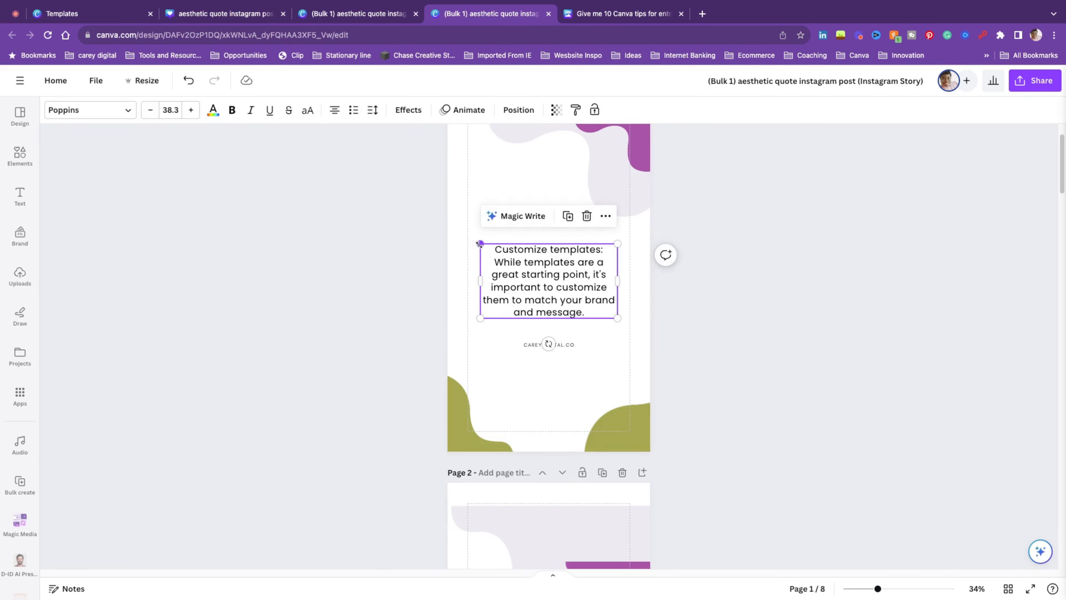
left_click_drag(481, 244, 468, 237)
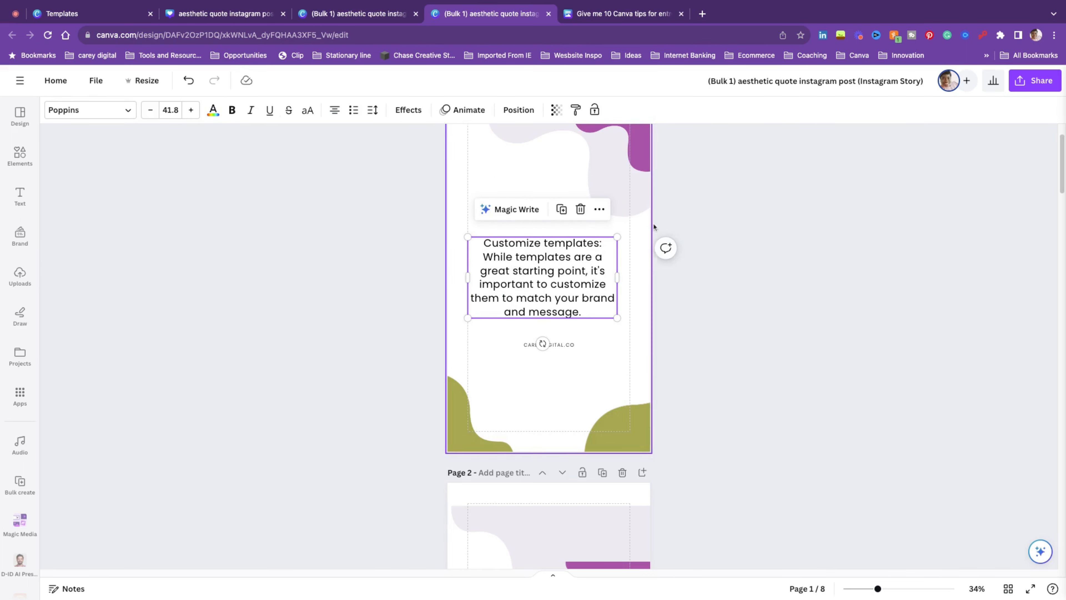
left_click_drag(616, 237, 629, 231)
Remove the colon after "Customize templates" and separate that heading from the tip's body text with a blank line
left_click(615, 241)
left_click(617, 243)
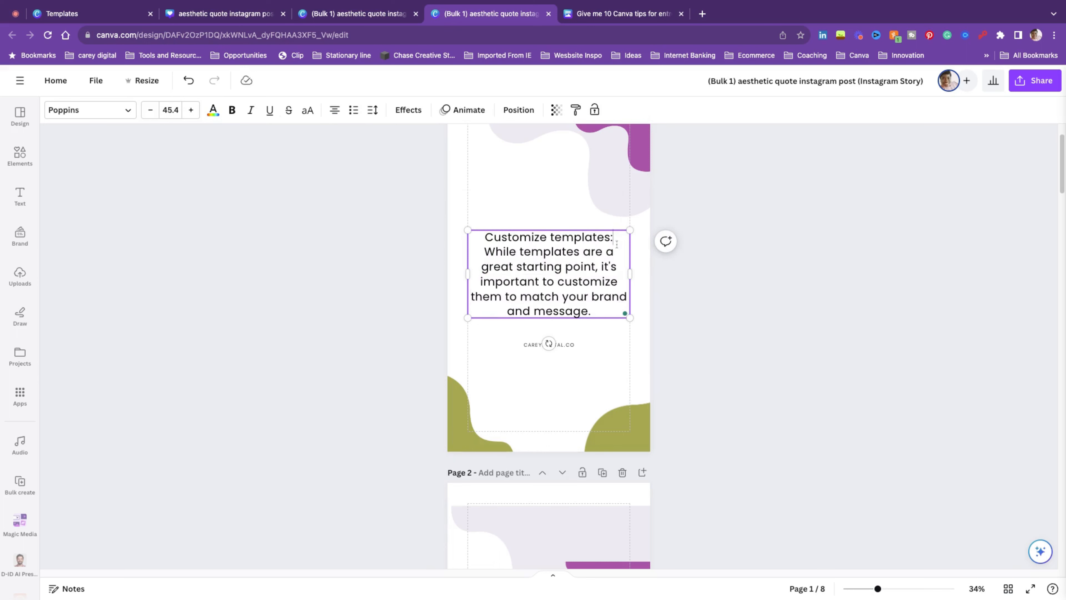
key("BackSpace")
key("Return")
key("Return")
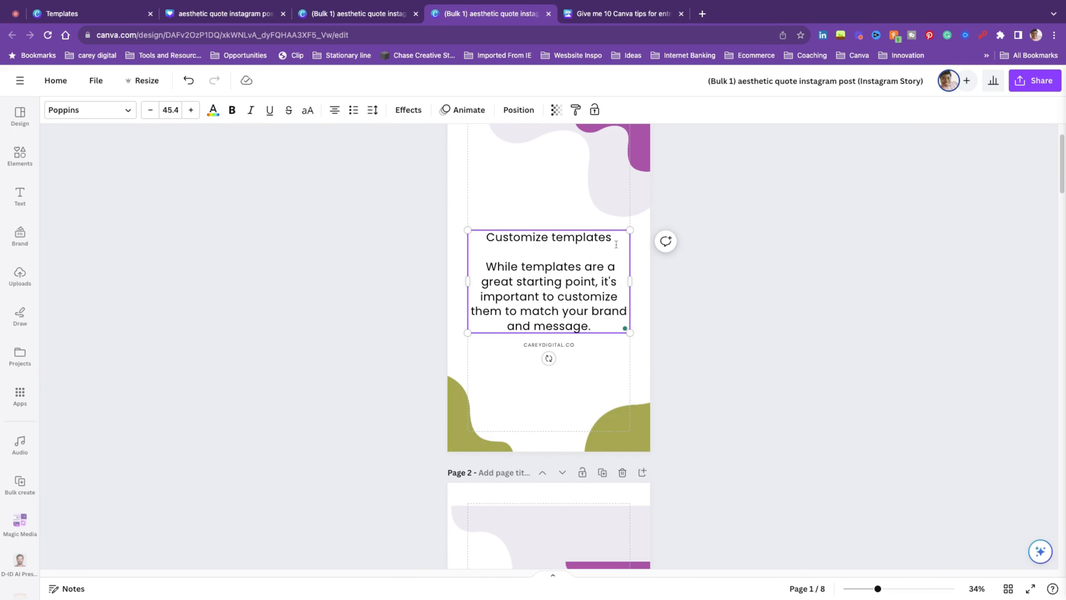
Format the "Customize templates" heading as bold, uppercase text in the strong purple from the CAREY DIGITAL brand palette
left_click_drag(610, 245, 486, 240)
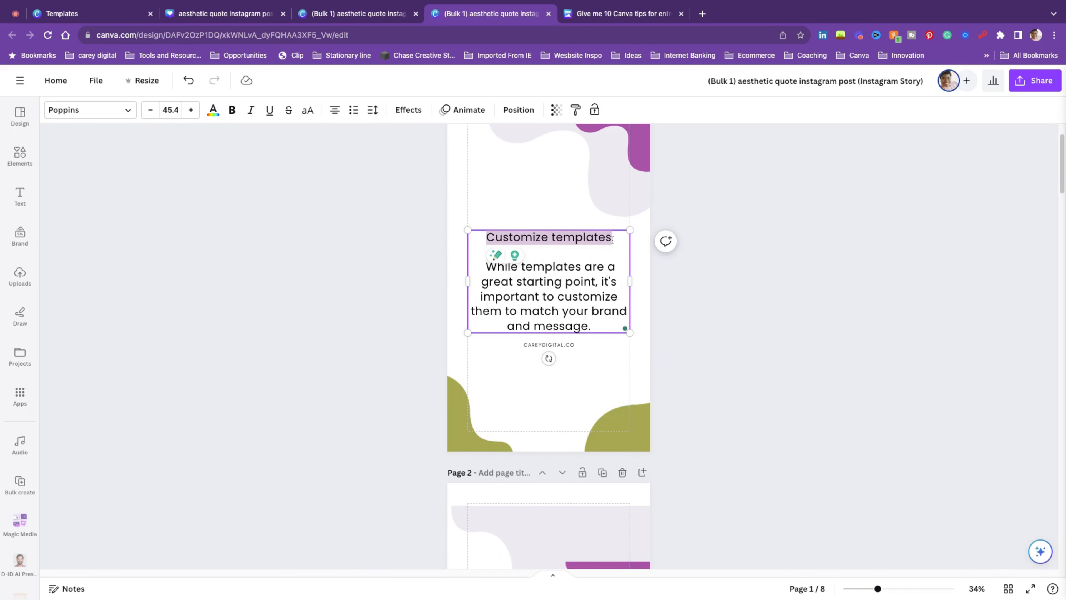
left_click(232, 110)
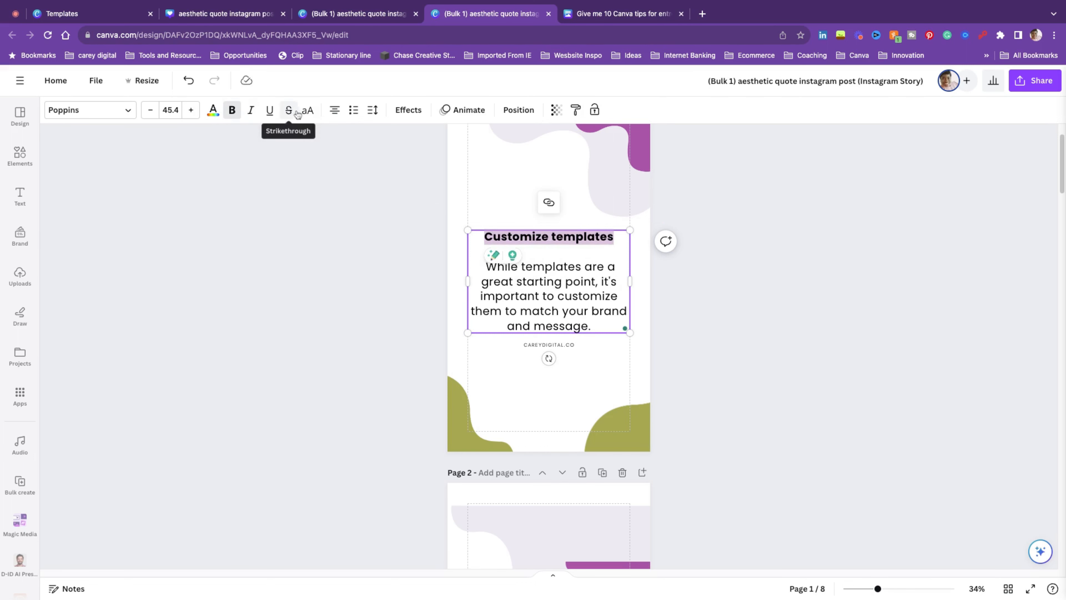
left_click(310, 111)
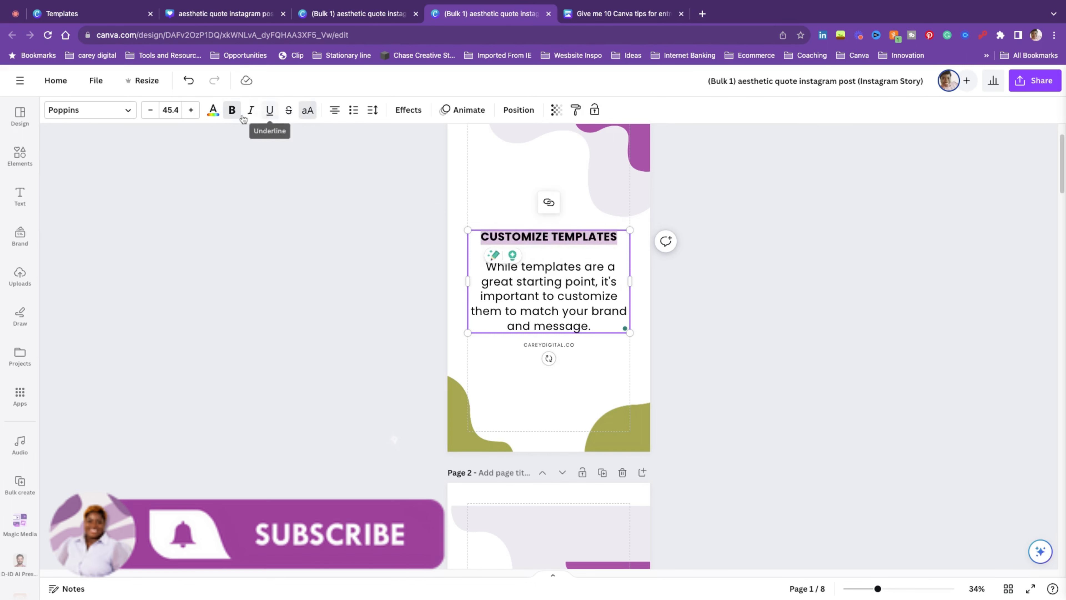
left_click(213, 110)
left_click(125, 261)
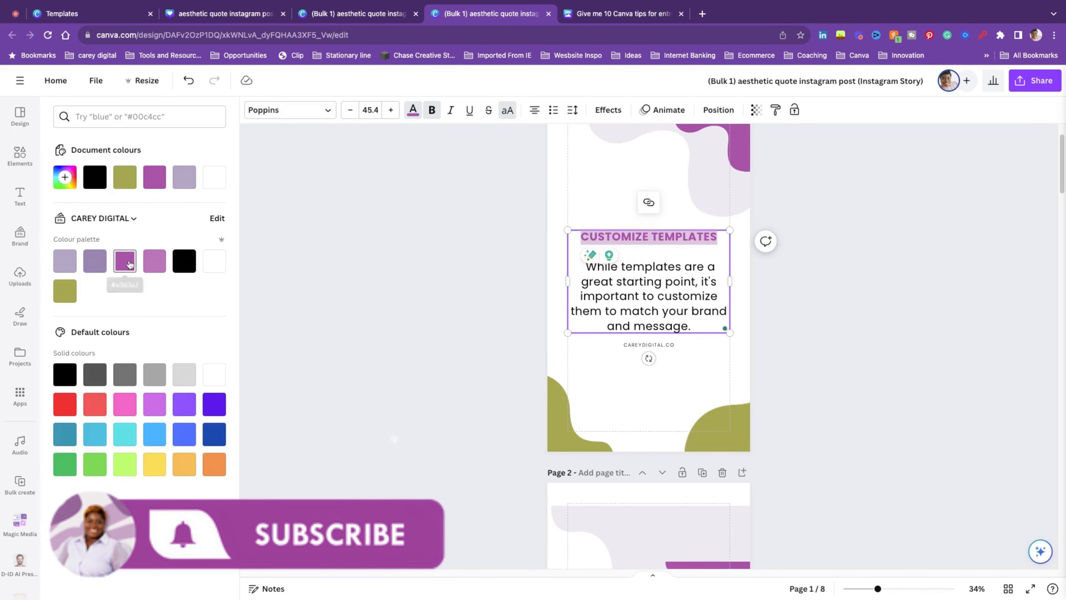
left_click(813, 248)
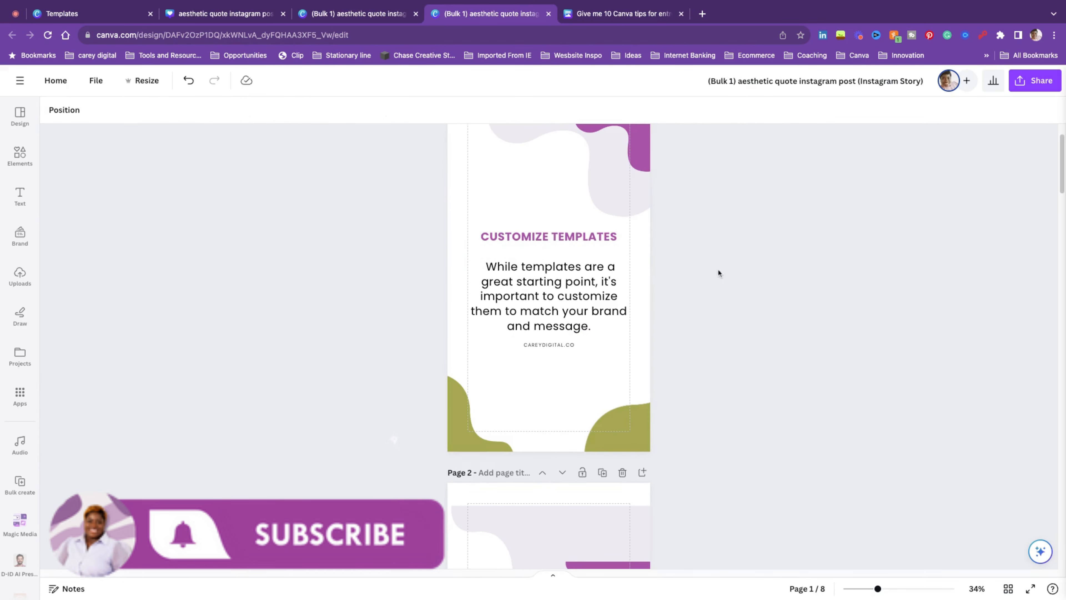
scroll(713, 281, "up", 2)
scroll(712, 286, "down", 6)
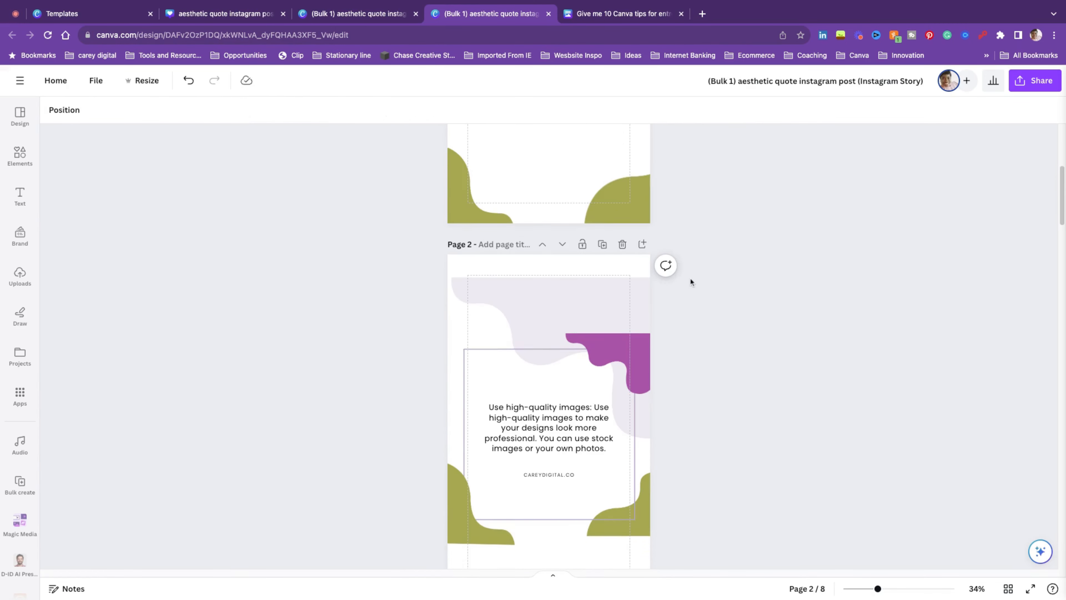
scroll(691, 280, "down", 3)
scroll(683, 279, "up", 8)
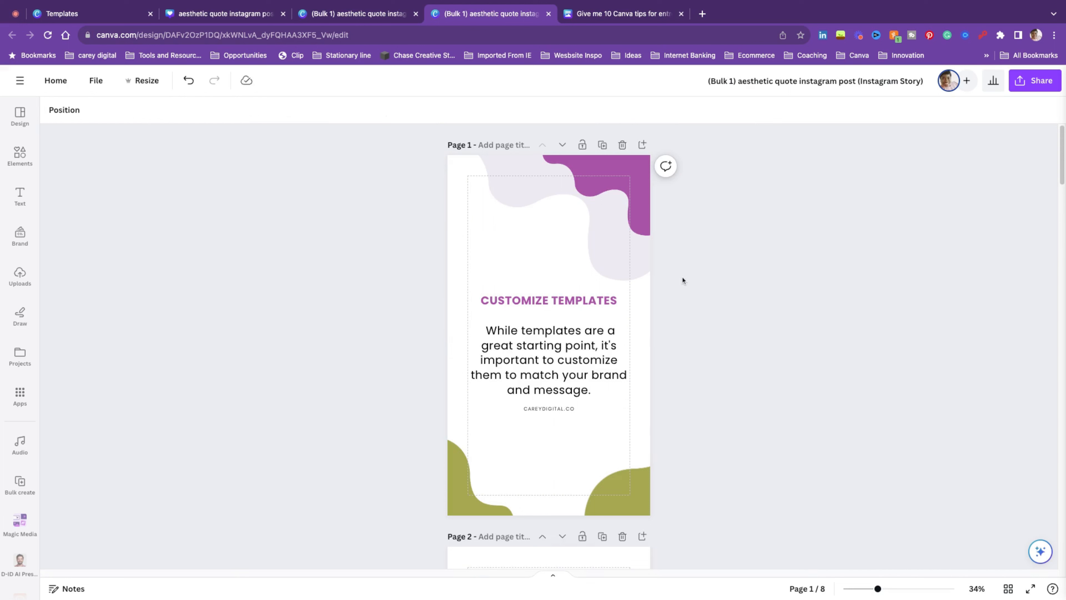